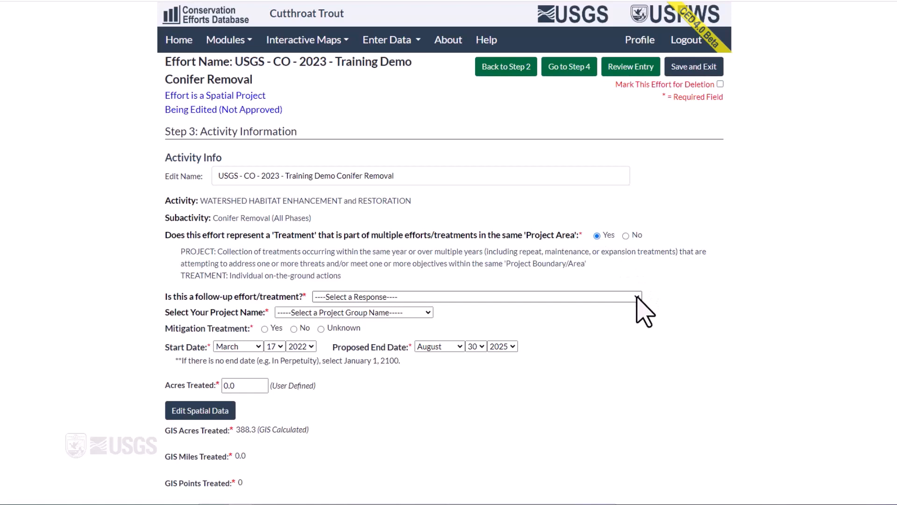
Step: Identify the effort as a new effort/treatment within the project boundary and assign it to CUTR 2023 Training Demo Project
{"action": "left_click", "coordinate": [637, 296]}
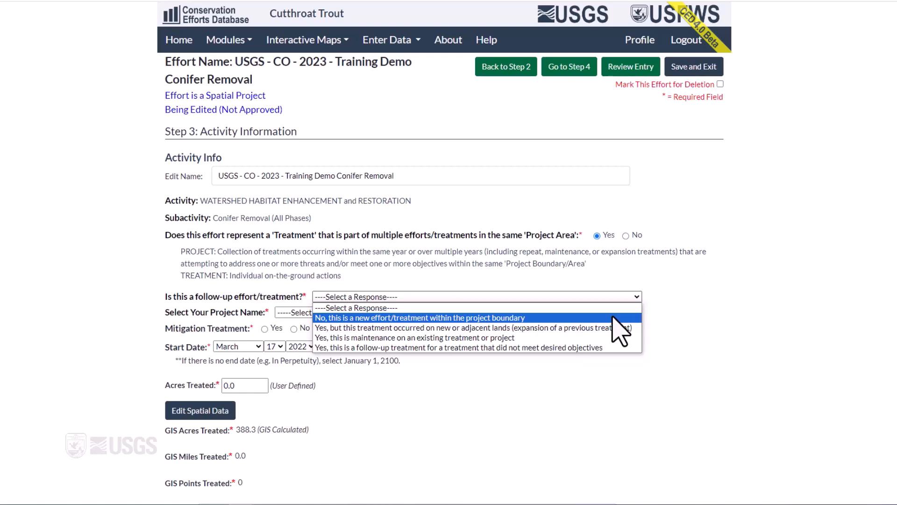
{"action": "left_click", "coordinate": [426, 316]}
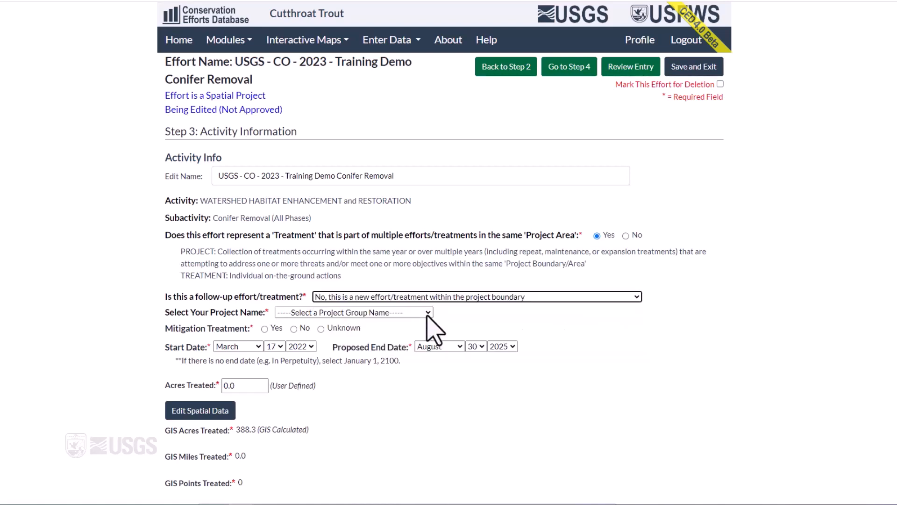
{"action": "left_click", "coordinate": [426, 313]}
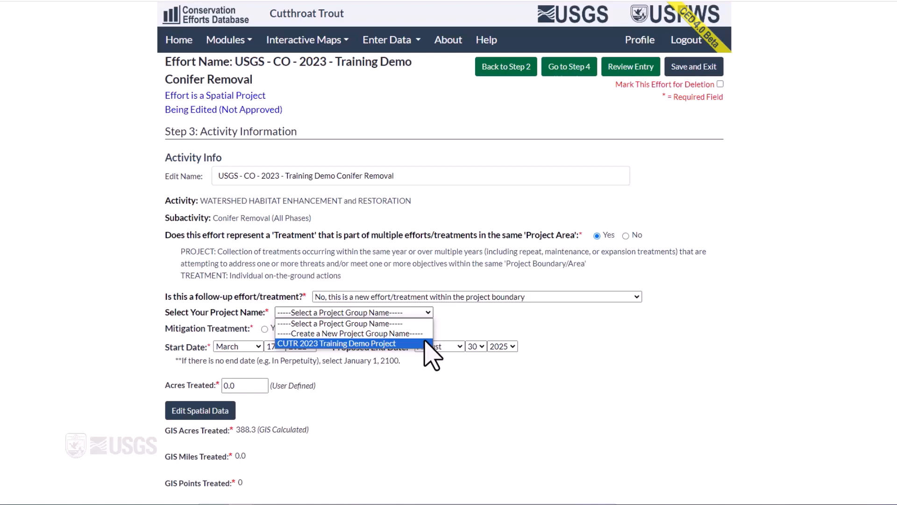
{"action": "left_click", "coordinate": [426, 343]}
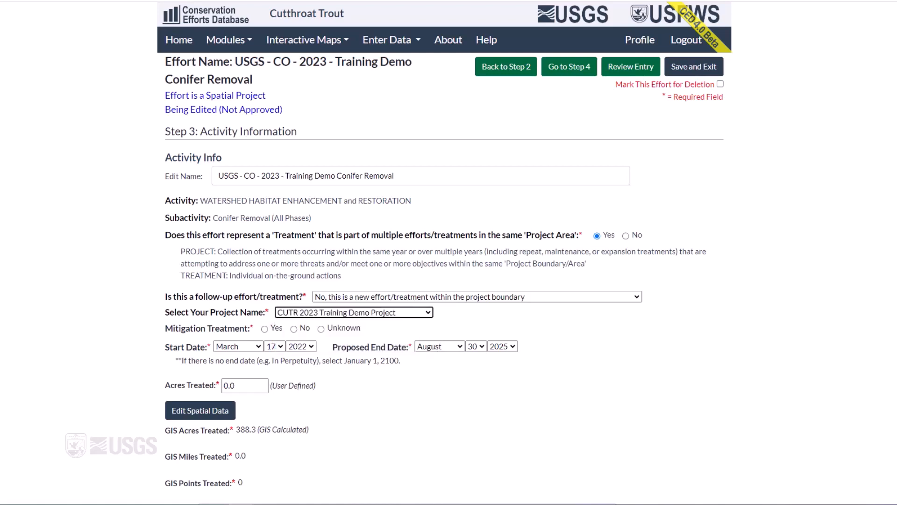
Step: Set Mitigation Treatment to No and change the month of the proposed end date to September
{"action": "left_click", "coordinate": [294, 329]}
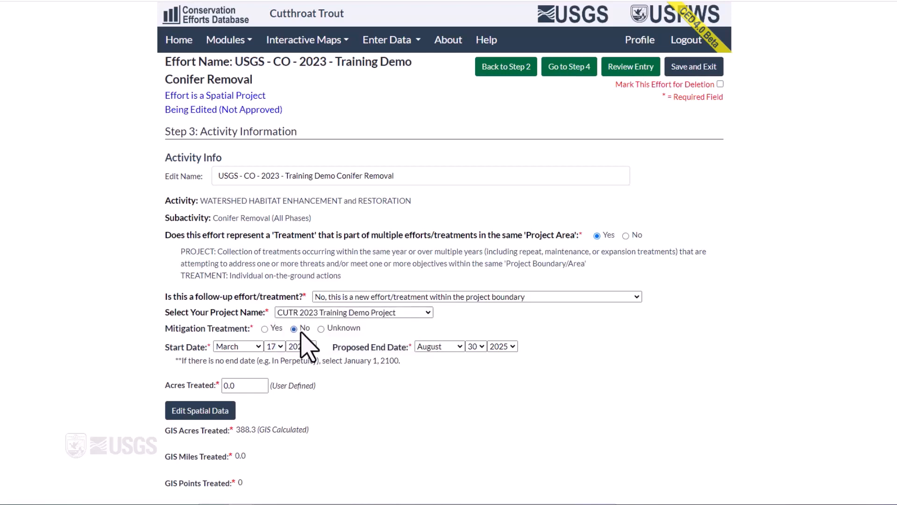
{"action": "left_click", "coordinate": [259, 348]}
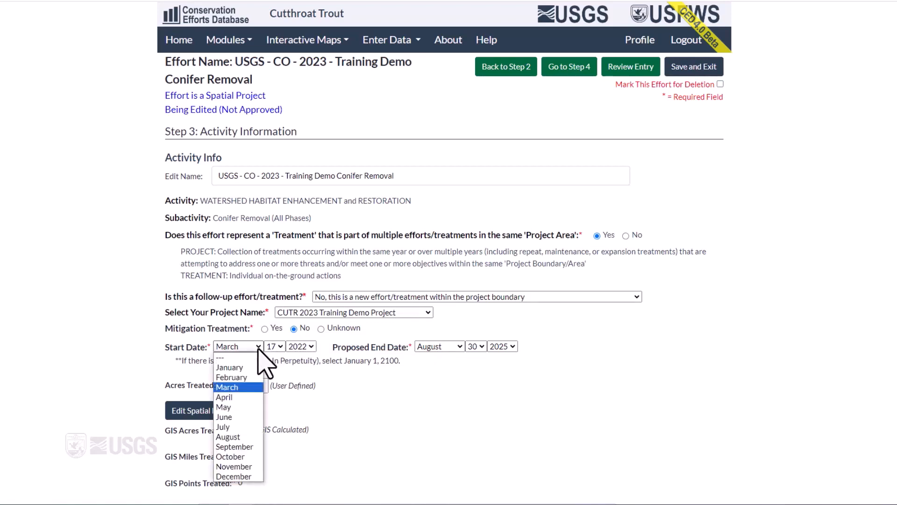
{"action": "left_click", "coordinate": [259, 348]}
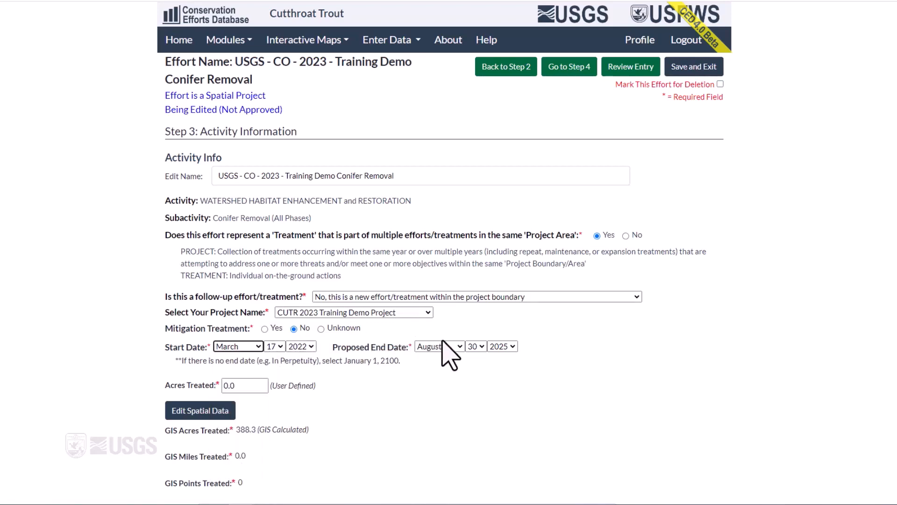
{"action": "left_click", "coordinate": [459, 348]}
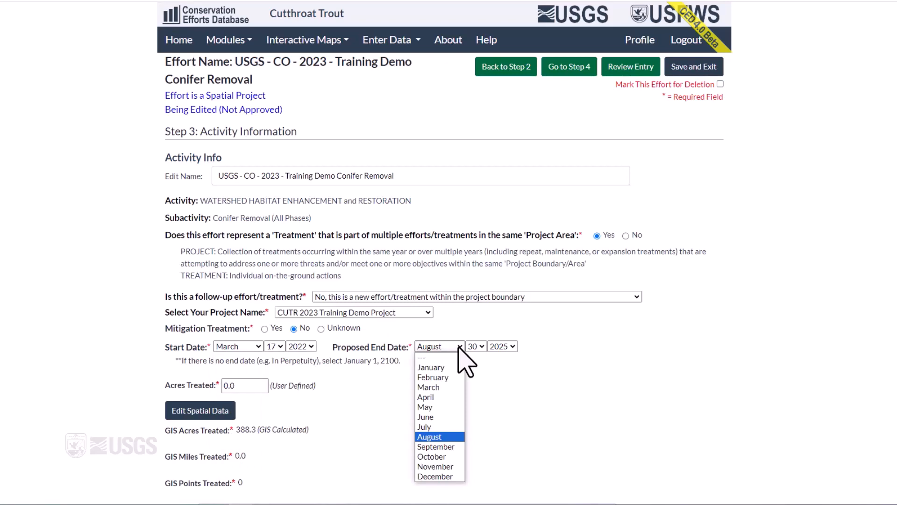
{"action": "left_click", "coordinate": [442, 447]}
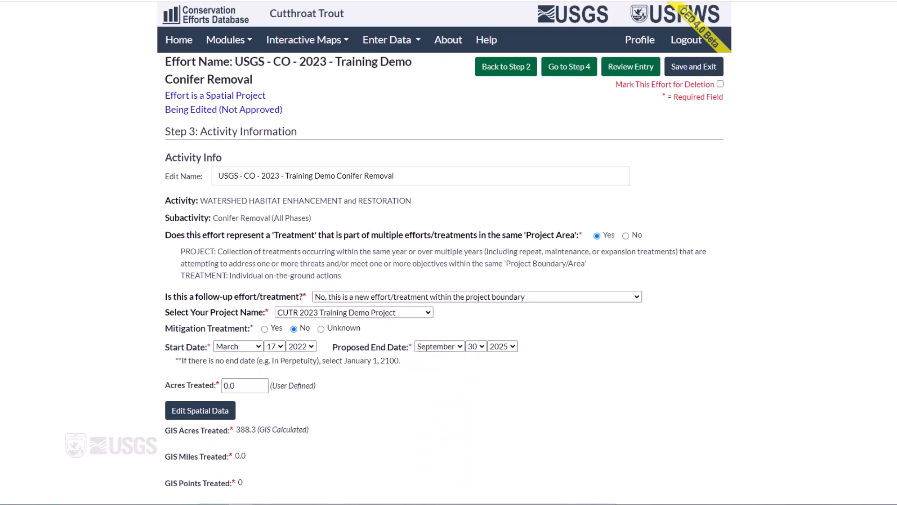
Step: Set the user-defined Acres Treated value to 390
{"action": "scroll", "coordinate": [444, 280], "scroll_direction": "down", "scroll_amount": 7}
{"action": "left_click_drag", "start_coordinate": [228, 73], "coordinate": [213, 75]}
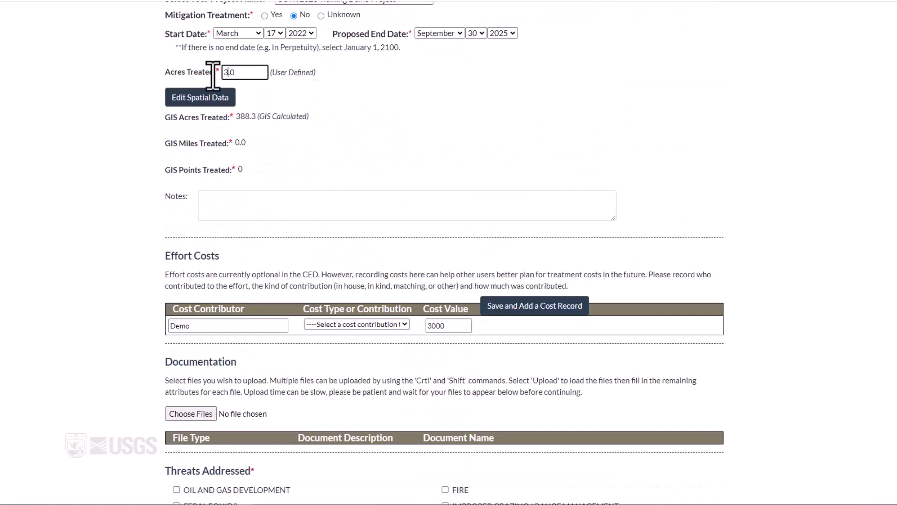
{"action": "type", "text": "390"}
{"action": "left_click", "coordinate": [213, 75]}
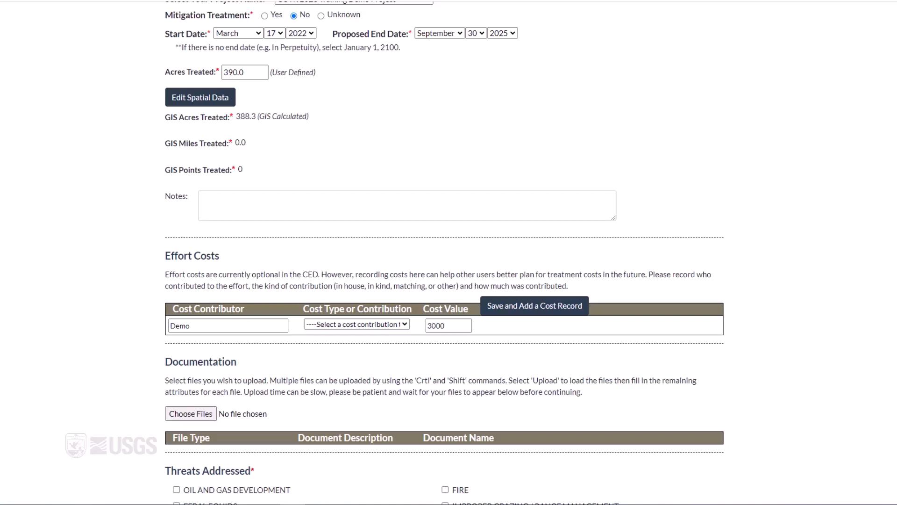
Step: Classify the 3000 effort cost contributed by Demo as Funding Provided- Matching and save it, adding another cost record
{"action": "left_click", "coordinate": [171, 326]}
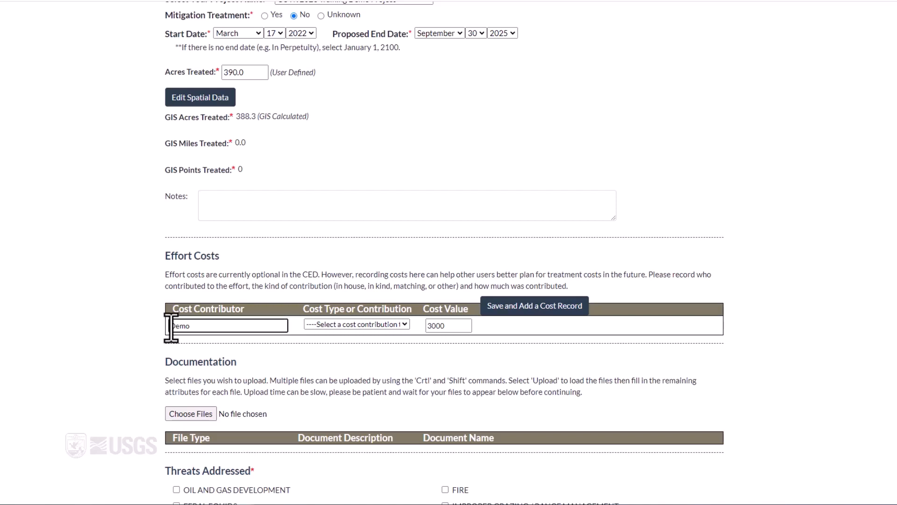
{"action": "left_click", "coordinate": [405, 325]}
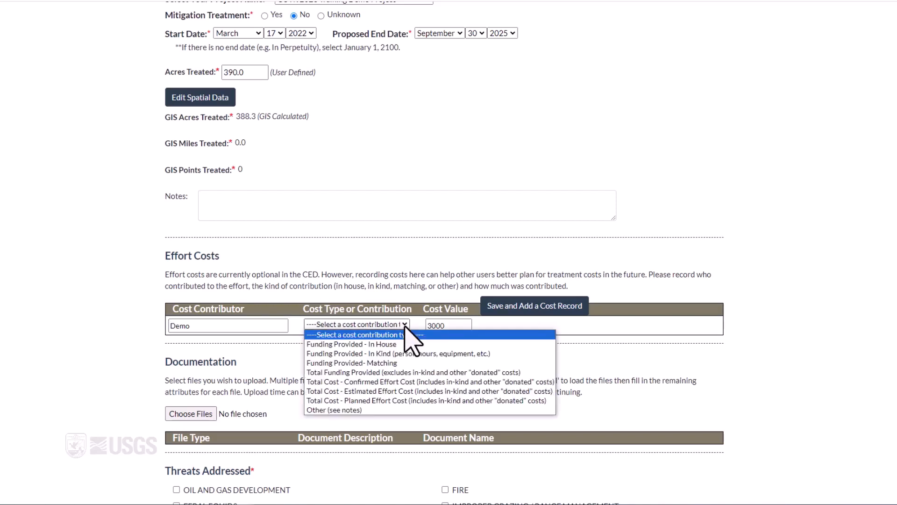
{"action": "left_click", "coordinate": [399, 363]}
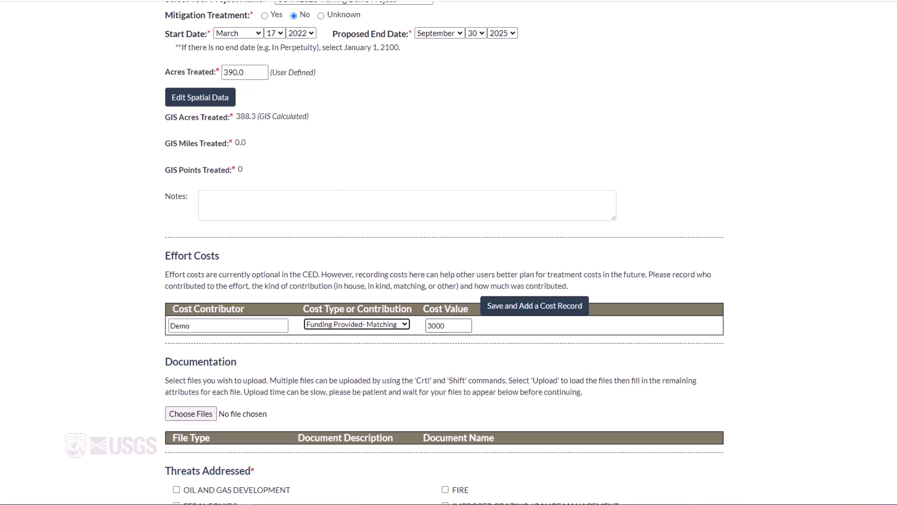
{"action": "left_click", "coordinate": [449, 327]}
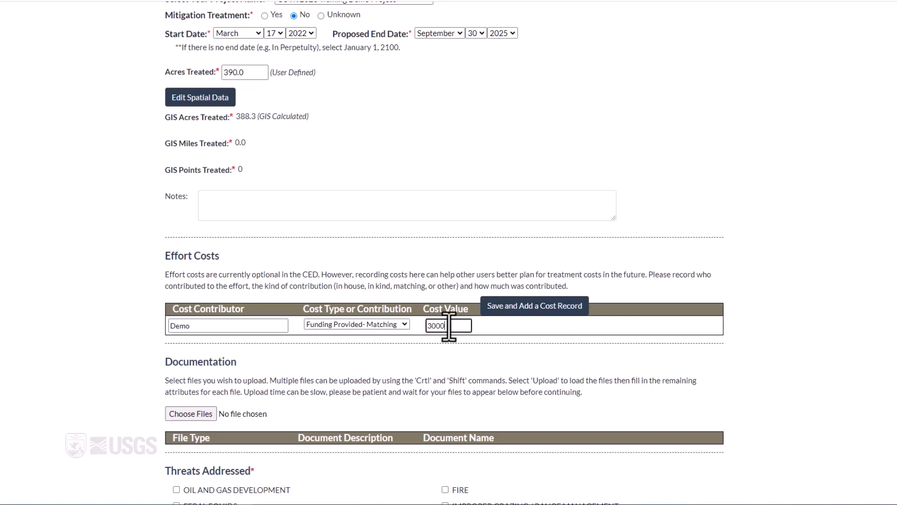
{"action": "left_click", "coordinate": [488, 314]}
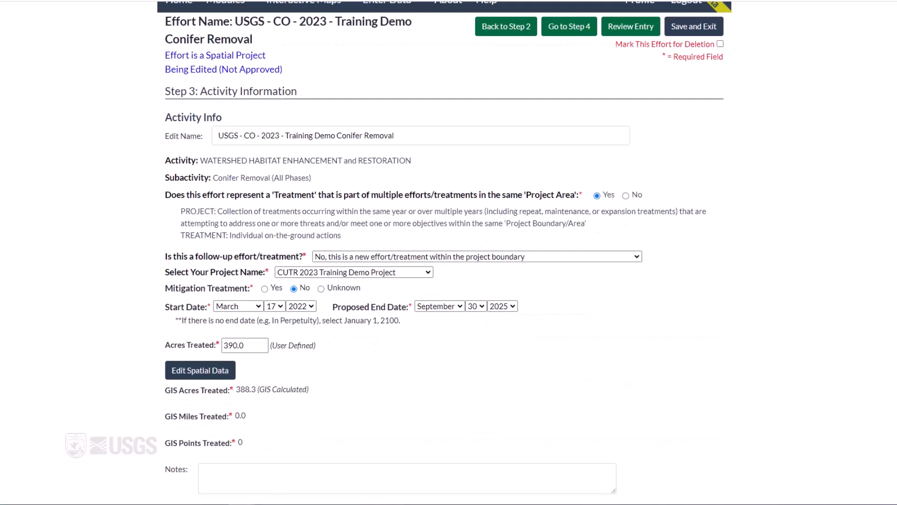
Step: Select the CED Test Document file as documentation for the effort and upload it
{"action": "scroll", "coordinate": [444, 252], "scroll_direction": "down", "scroll_amount": 5}
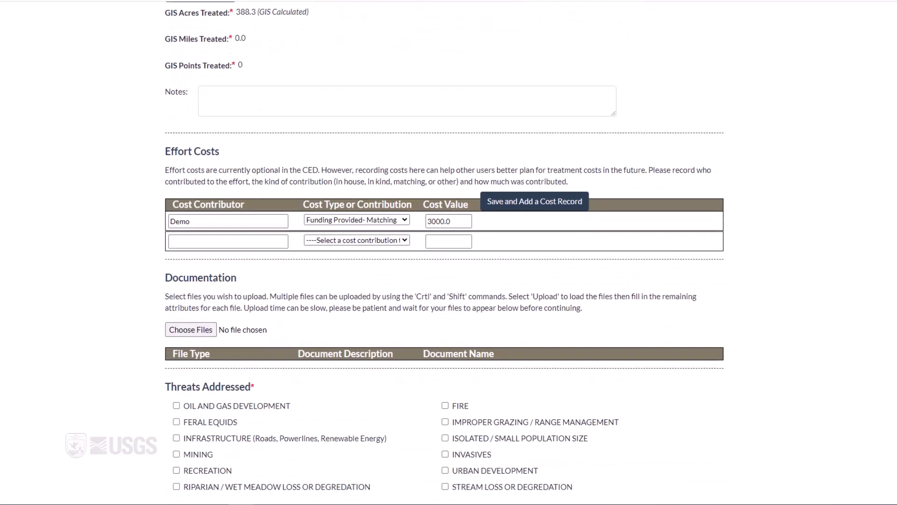
{"action": "scroll", "coordinate": [445, 252], "scroll_direction": "down", "scroll_amount": 1}
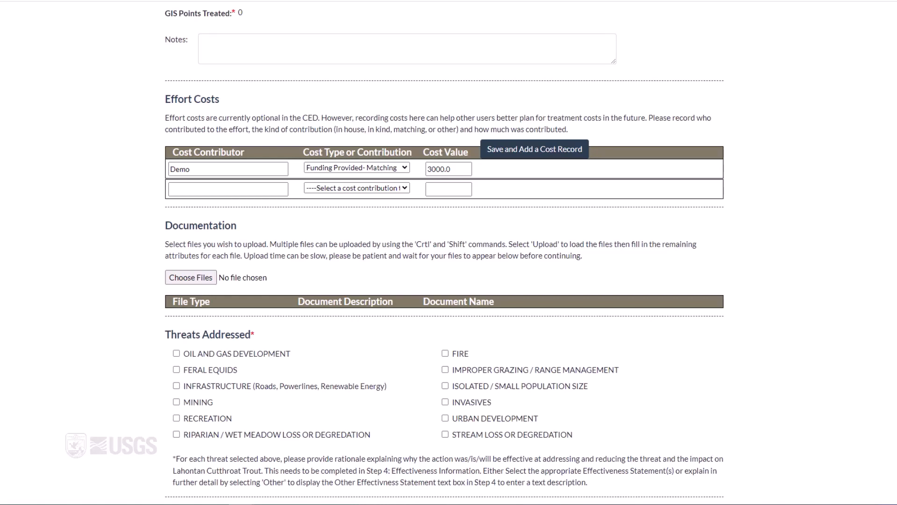
{"action": "left_click", "coordinate": [201, 278]}
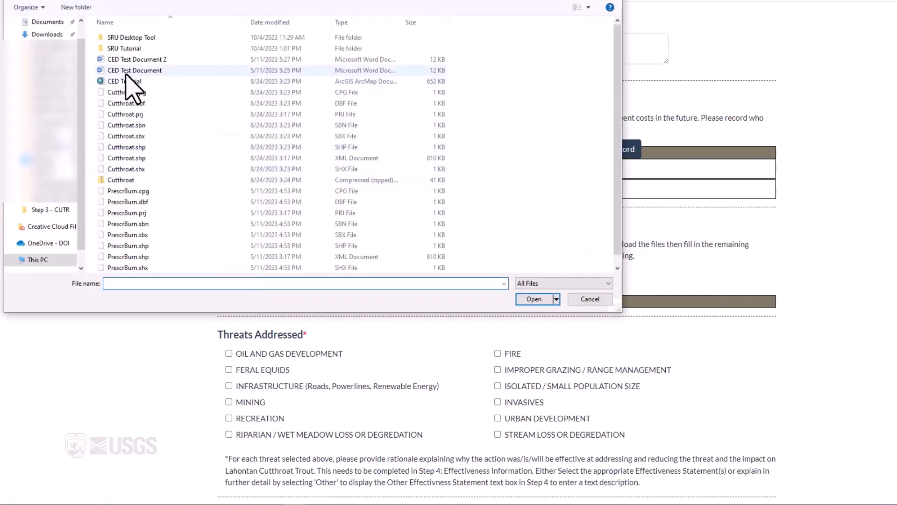
{"action": "left_click", "coordinate": [125, 73]}
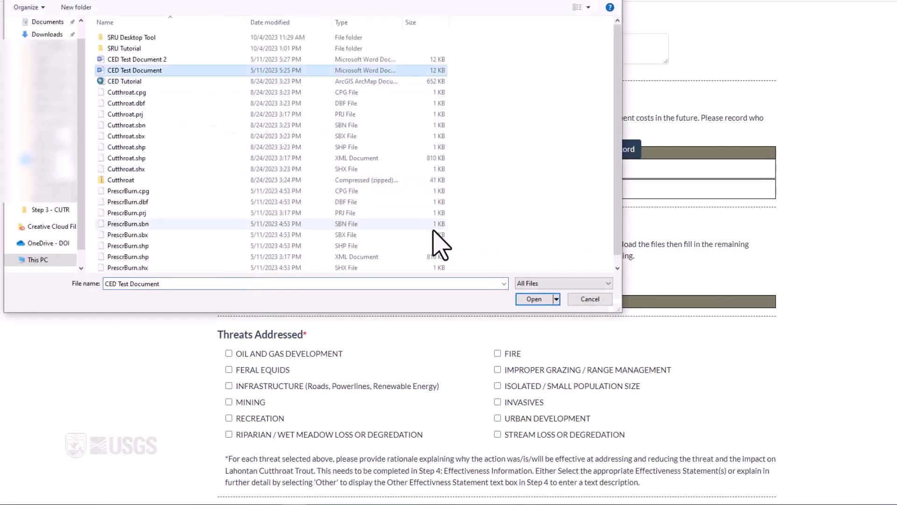
{"action": "left_click", "coordinate": [533, 299]}
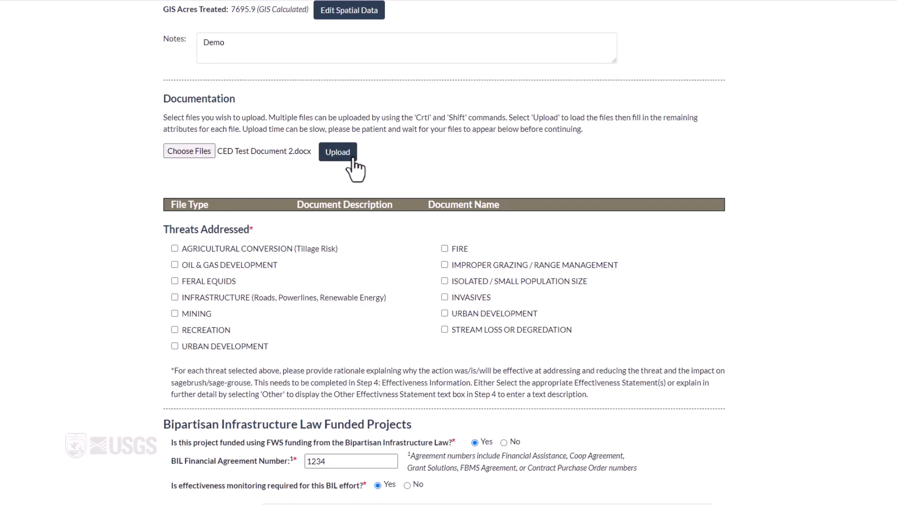
{"action": "left_click", "coordinate": [353, 158]}
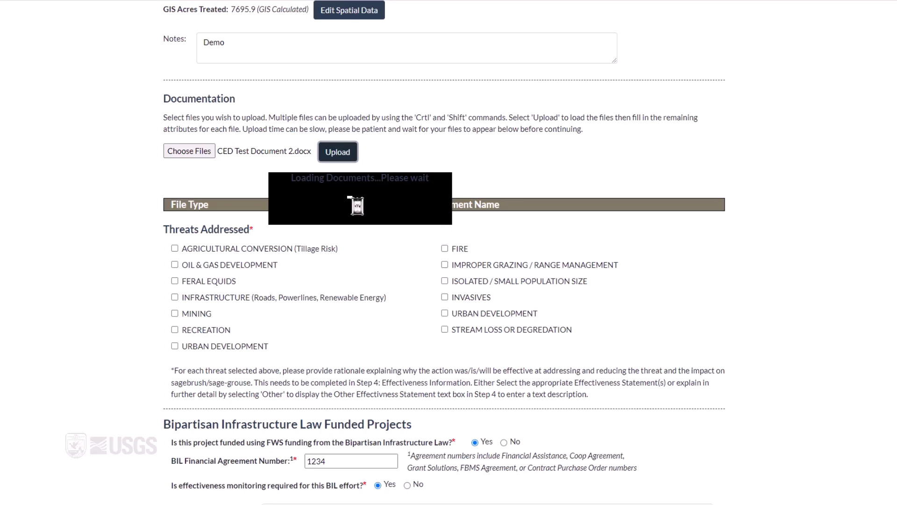
Step: Classify the uploaded document as a Management Plan with the description "Mgmt Plan", and delete its documentation record
{"action": "scroll", "coordinate": [274, 112], "scroll_direction": "down", "scroll_amount": 2}
{"action": "left_click", "coordinate": [274, 112]}
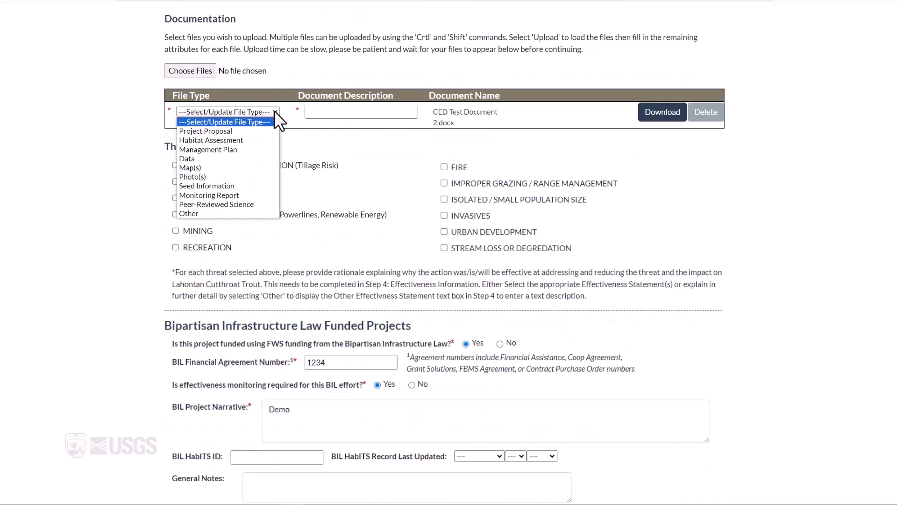
{"action": "left_click", "coordinate": [269, 147]}
{"action": "key", "text": "Tab"}
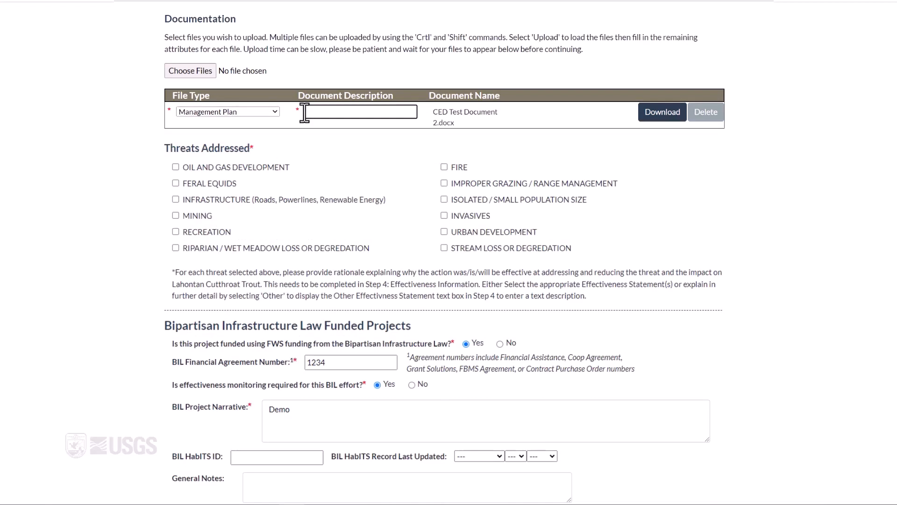
{"action": "type", "text": "Mgmt Plan"}
{"action": "left_click", "coordinate": [706, 113]}
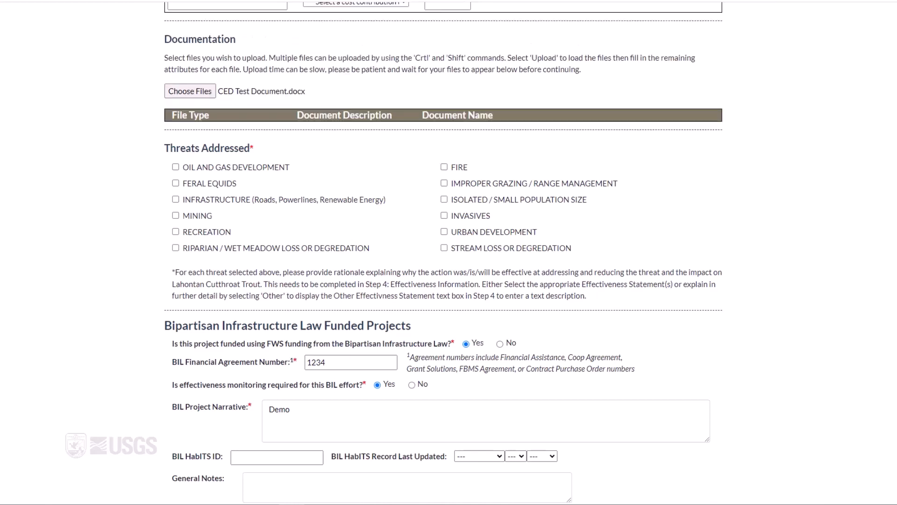
Step: Mark Isolated / Small Population Size as the threat addressed by the effort
{"action": "scroll", "coordinate": [461, 190], "scroll_direction": "down", "scroll_amount": 1}
{"action": "left_click", "coordinate": [457, 179]}
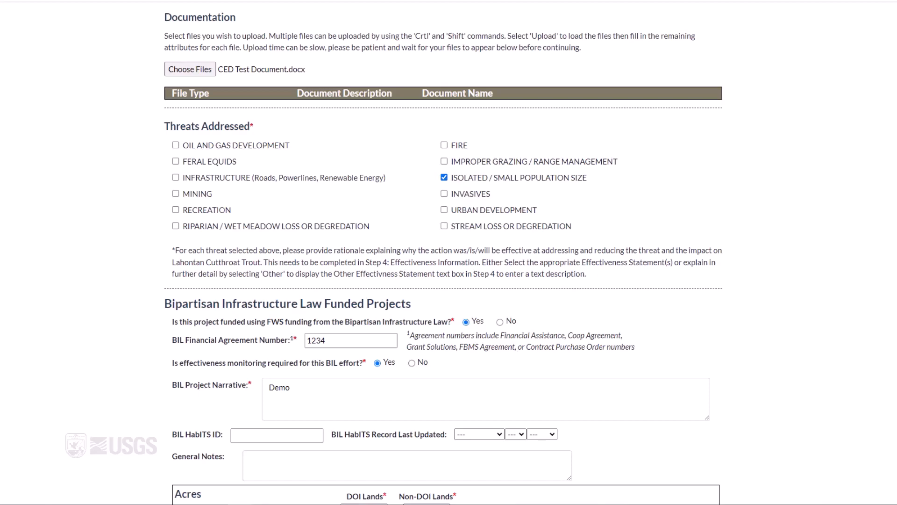
Step: Switch the FWS Bipartisan Infrastructure Law funding answer to No and back to Yes
{"action": "scroll", "coordinate": [457, 178], "scroll_direction": "down", "scroll_amount": 5}
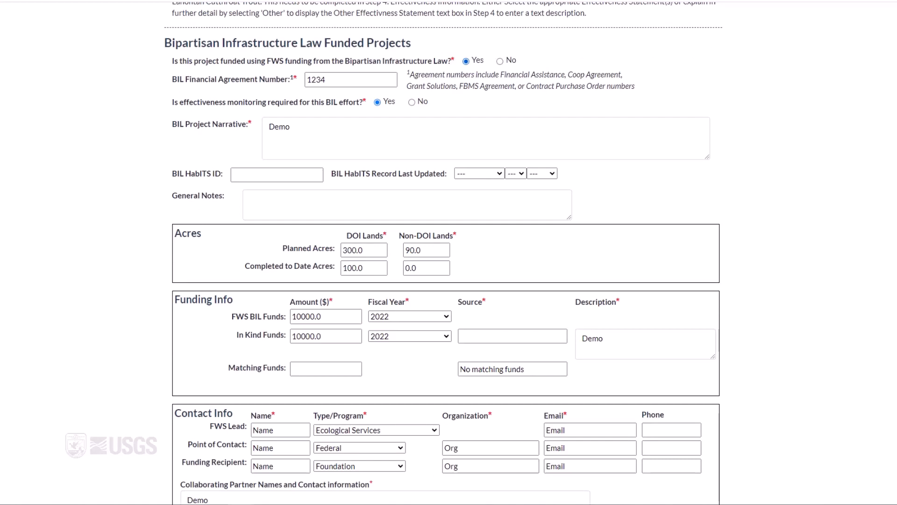
{"action": "left_click", "coordinate": [500, 61]}
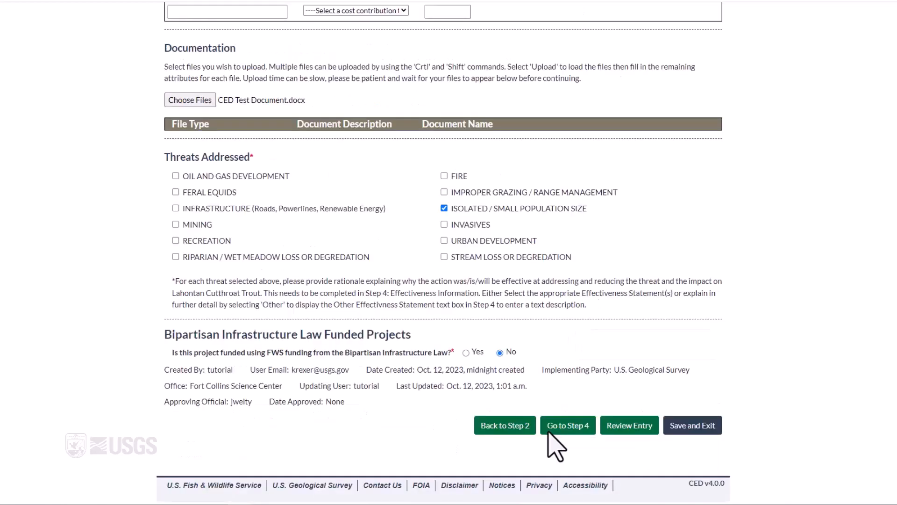
{"action": "left_click", "coordinate": [466, 352]}
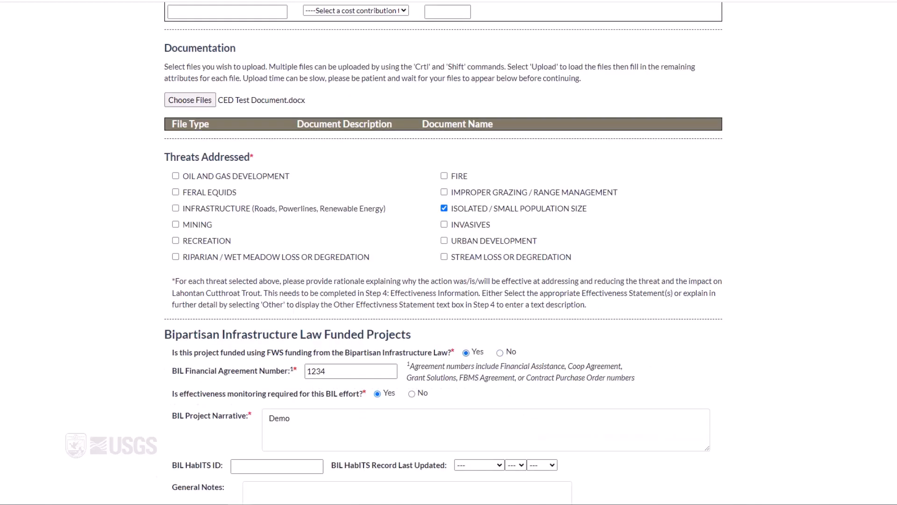
Step: Review the BIL financial agreement number, effectiveness monitoring answer, project narrative and planned acres on DOI lands
{"action": "scroll", "coordinate": [467, 355], "scroll_direction": "down", "scroll_amount": 5}
{"action": "scroll", "coordinate": [444, 253], "scroll_direction": "down", "scroll_amount": 2}
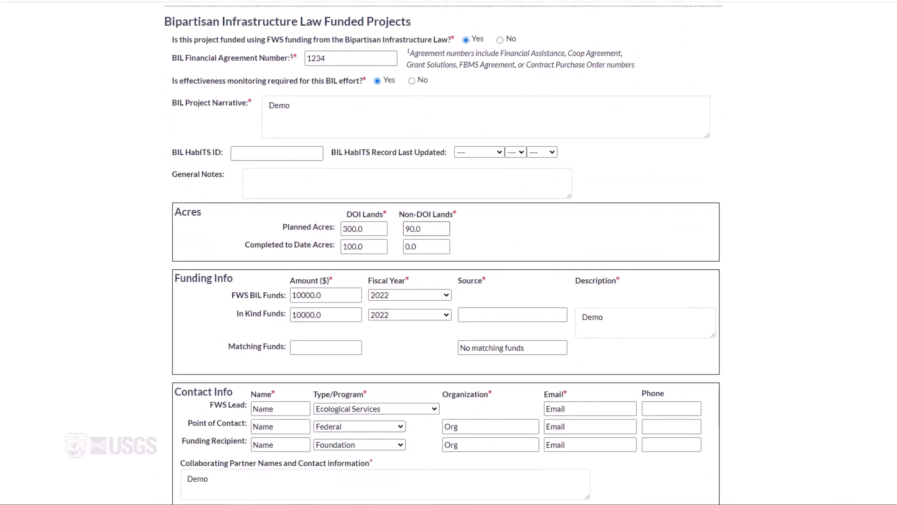
{"action": "left_click", "coordinate": [307, 58]}
{"action": "left_click", "coordinate": [376, 83]}
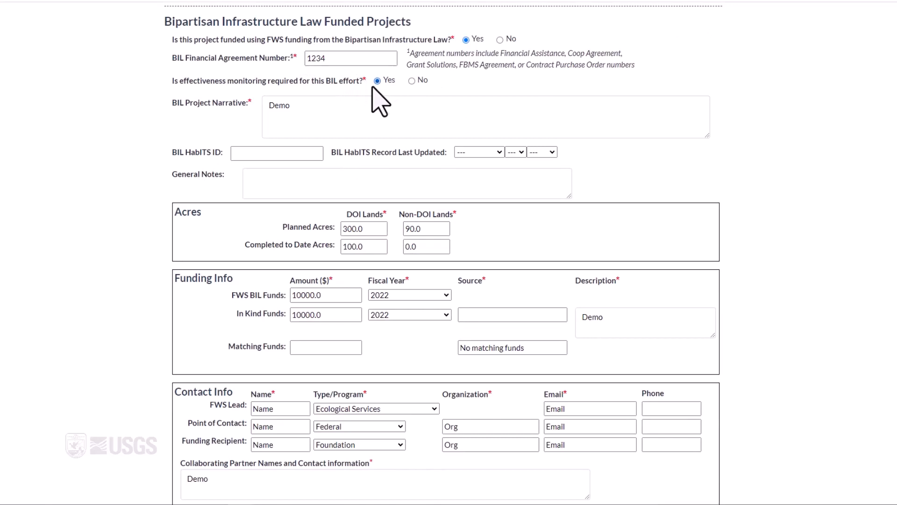
{"action": "left_click", "coordinate": [268, 108]}
{"action": "left_click", "coordinate": [342, 230]}
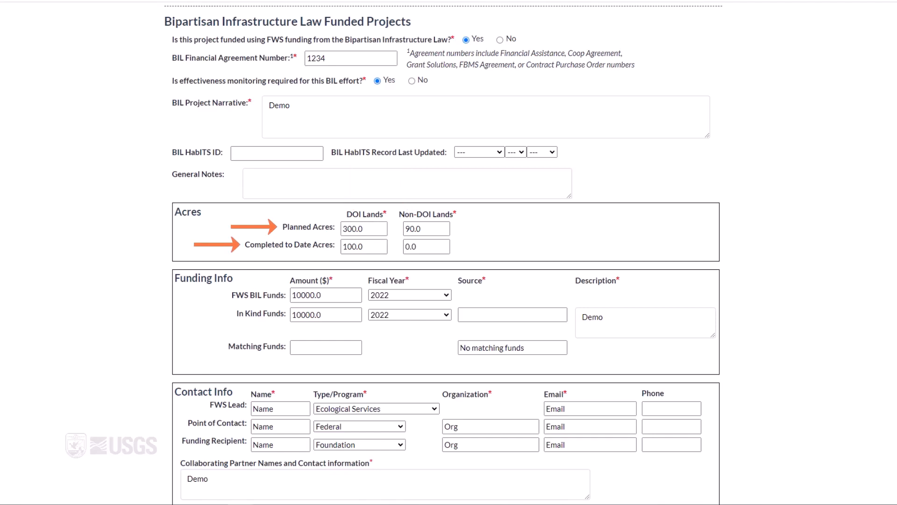
Step: Check the amounts and fiscal years of the FWS BIL and in kind funds, and enter "Source" as the in kind funding source
{"action": "left_click", "coordinate": [292, 295]}
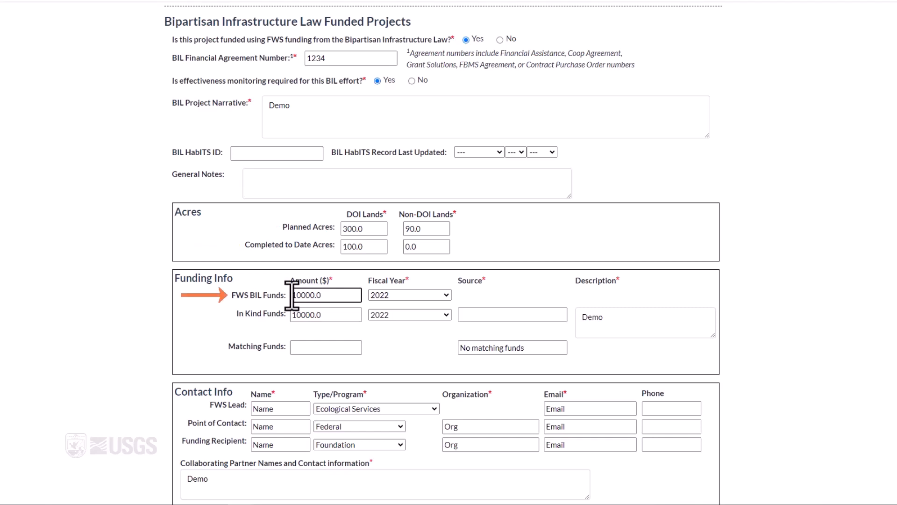
{"action": "left_click", "coordinate": [439, 295]}
{"action": "left_click", "coordinate": [440, 313]}
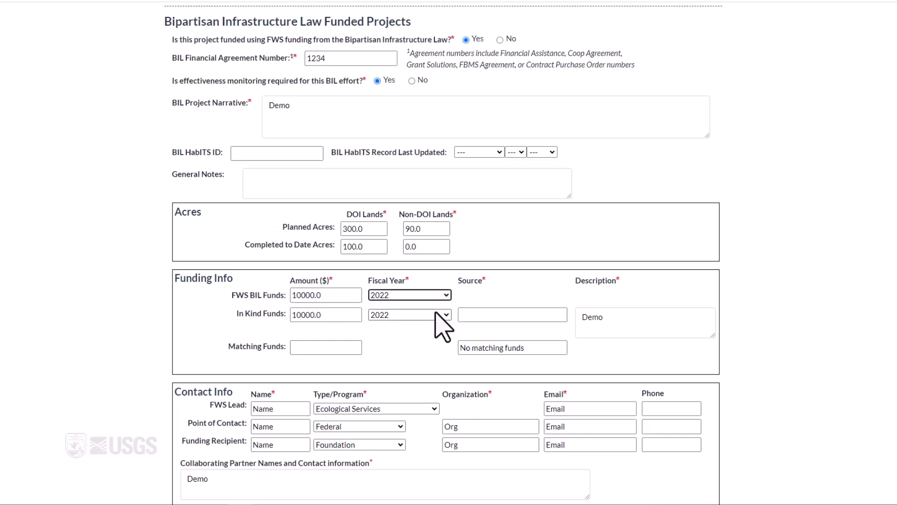
{"action": "left_click", "coordinate": [351, 314]}
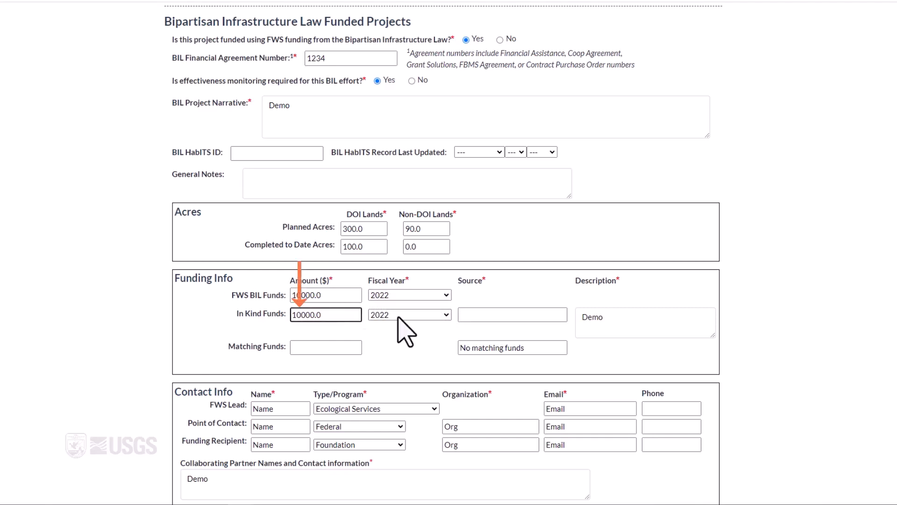
{"action": "left_click", "coordinate": [447, 314]}
{"action": "left_click", "coordinate": [466, 315]}
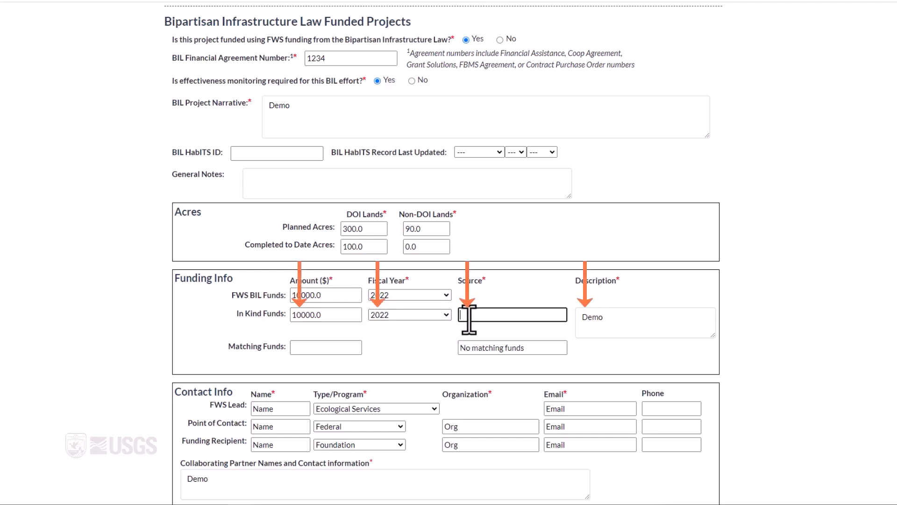
{"action": "type", "text": "Source"}
Step: Check the collaborating partner contact information and proceed to Step 4 of the effort entry
{"action": "scroll", "coordinate": [448, 252], "scroll_direction": "down", "scroll_amount": 3}
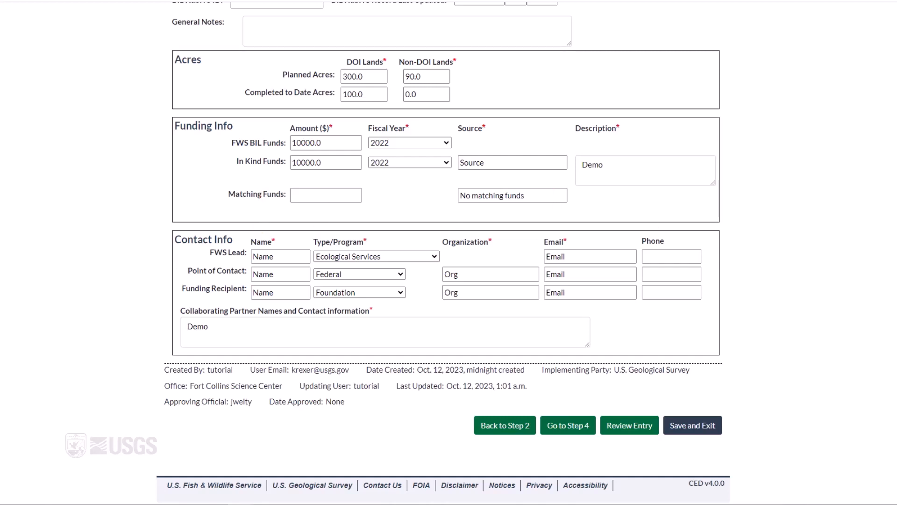
{"action": "left_click", "coordinate": [214, 328]}
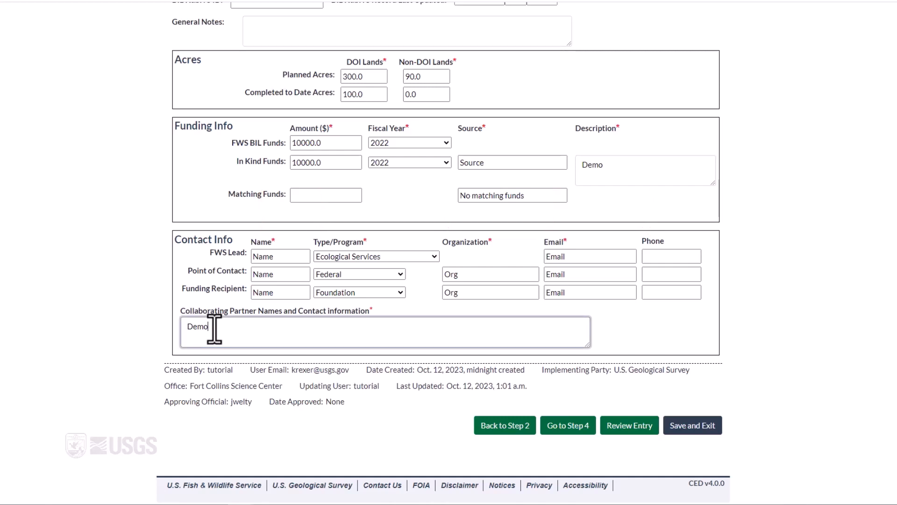
{"action": "left_click", "coordinate": [565, 429]}
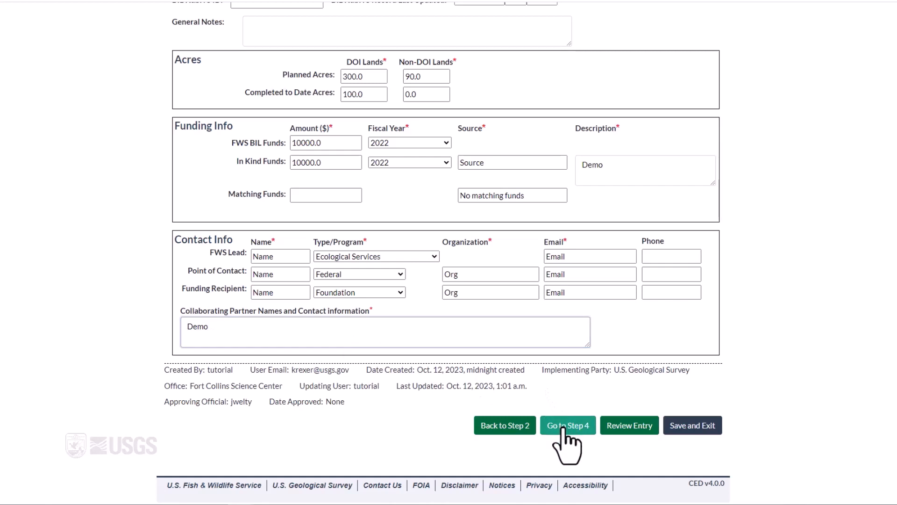